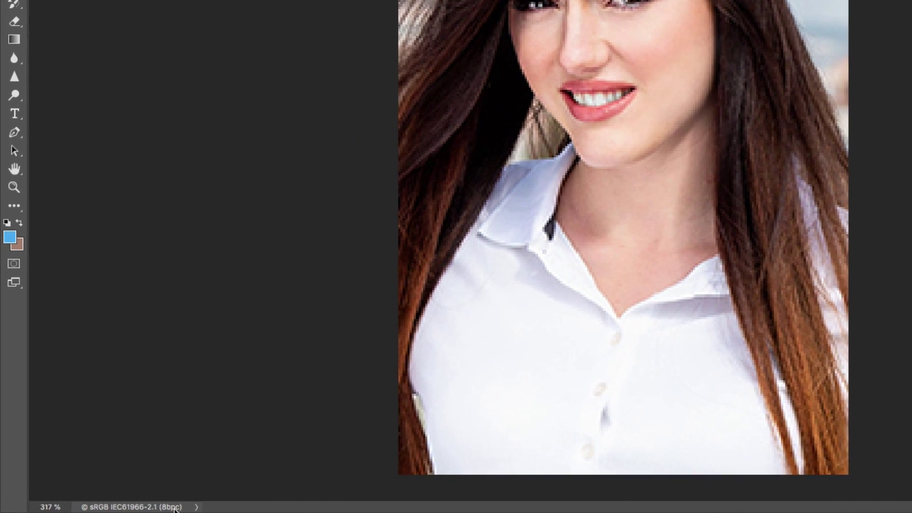
pyautogui.click(144, 510)
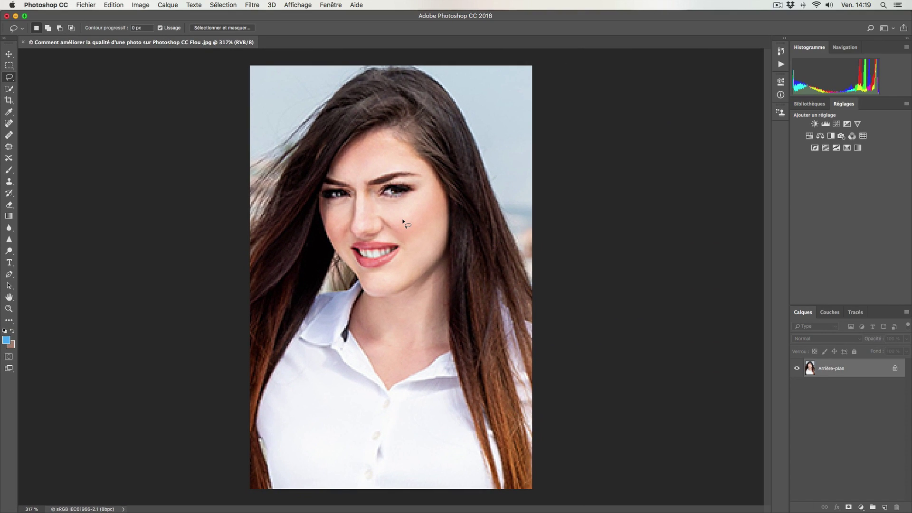
pyautogui.scroll(3, 403, 221)
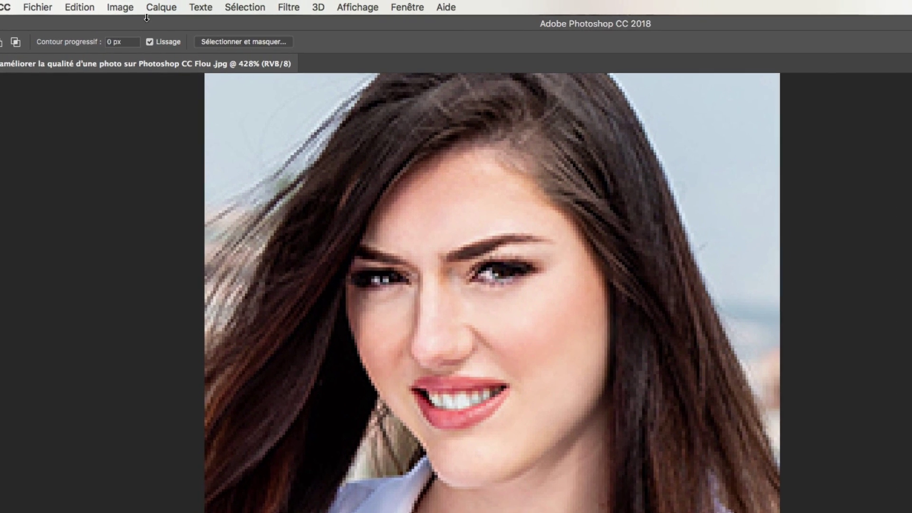
# Try enlarging the portrait to a width of 2000 pixels and examine the face in the resize preview at 33.3%
pyautogui.click(125, 7)
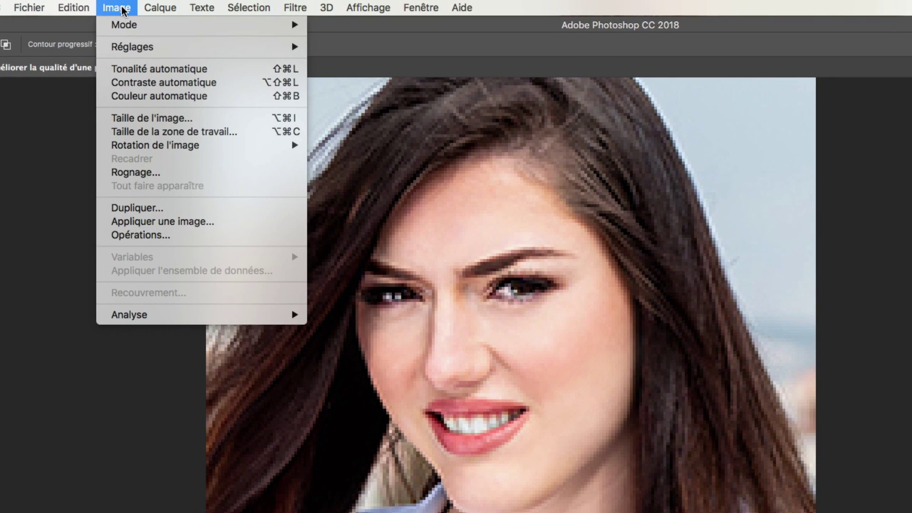
pyautogui.click(199, 119)
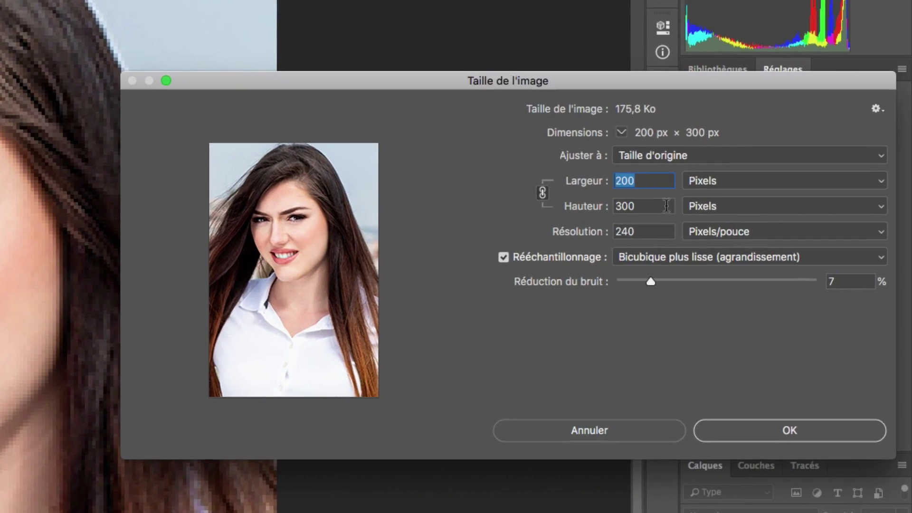
pyautogui.click(883, 220)
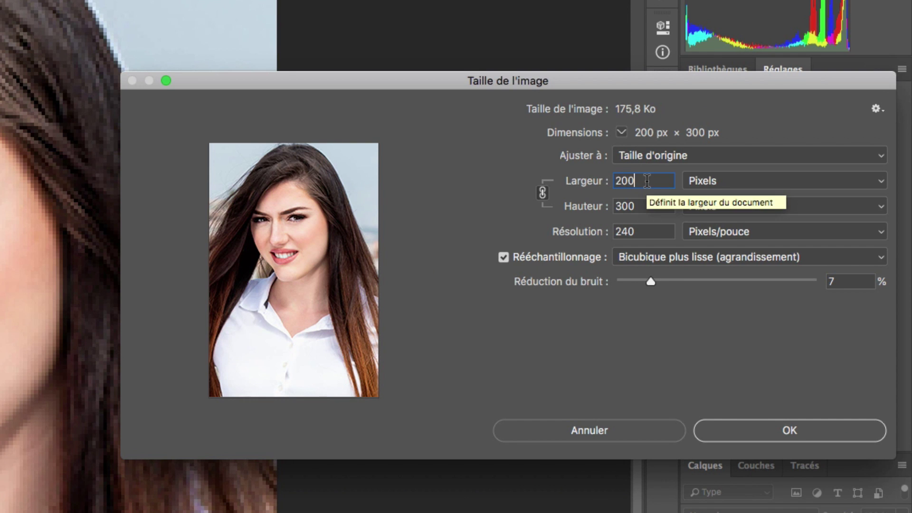
pyautogui.write('0')
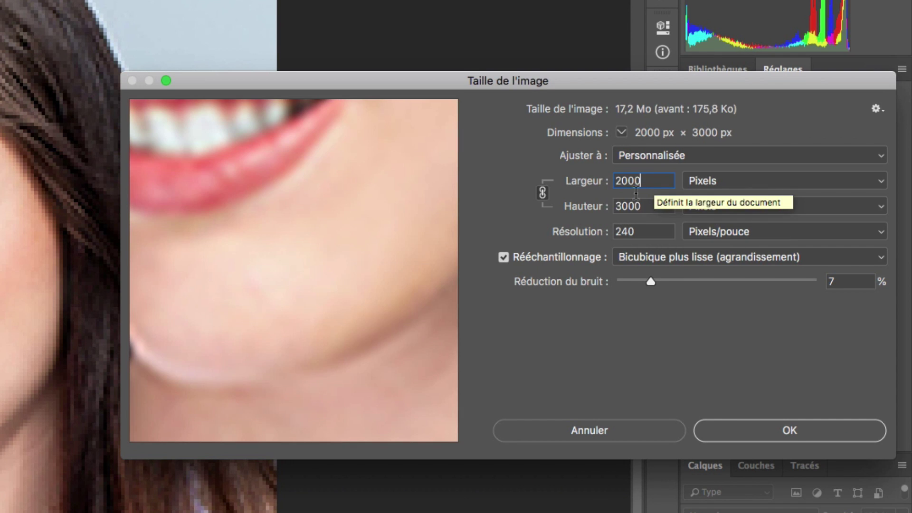
pyautogui.click(259, 428)
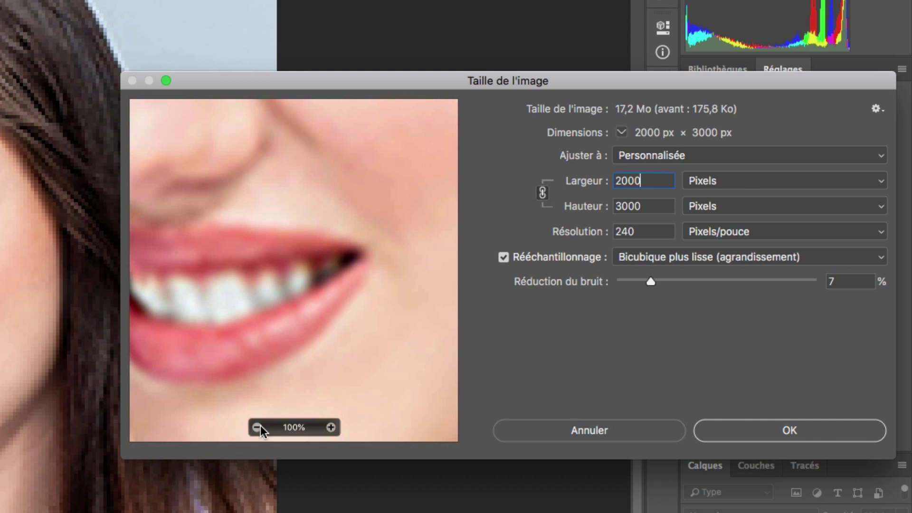
pyautogui.click(257, 428)
pyautogui.moveTo(310, 179); pyautogui.dragTo(310, 243)
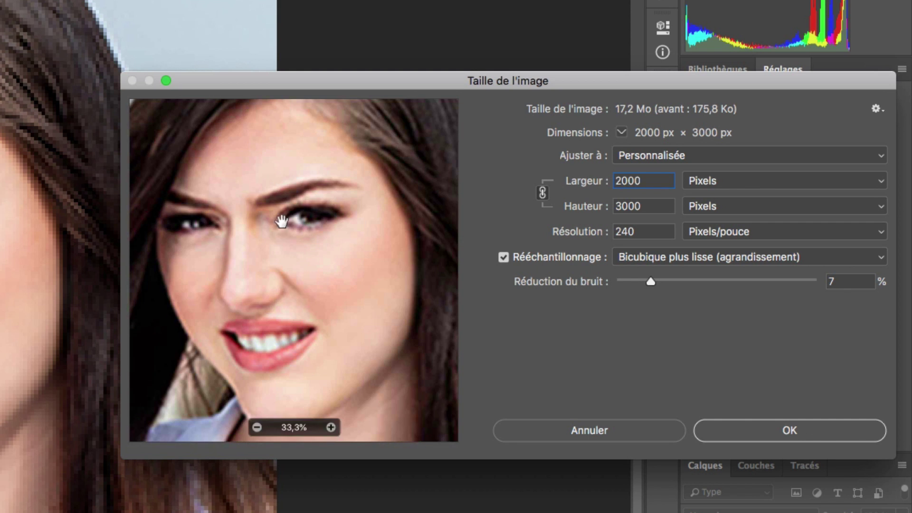
# Compare the Bilinéaire and Bicubique plus lisse (agrandissement) resampling methods in the preview, and cancel the resize
pyautogui.click(711, 253)
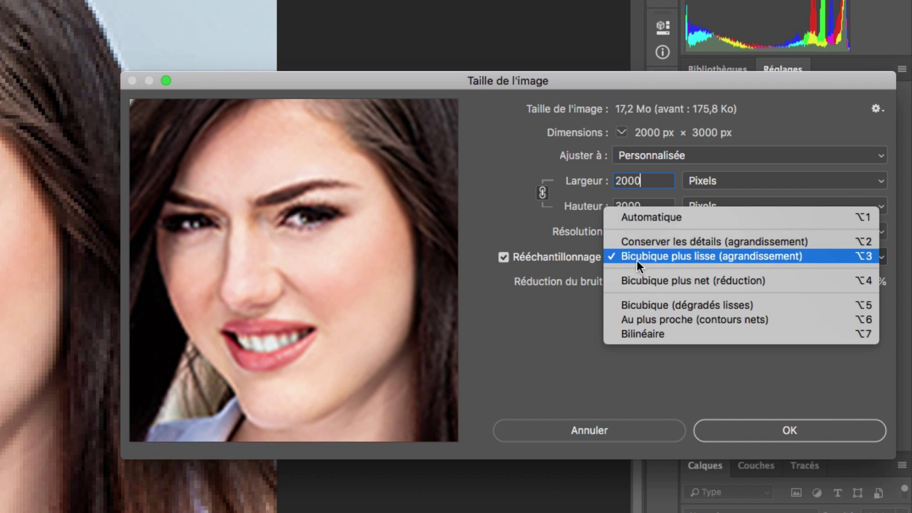
pyautogui.click(657, 334)
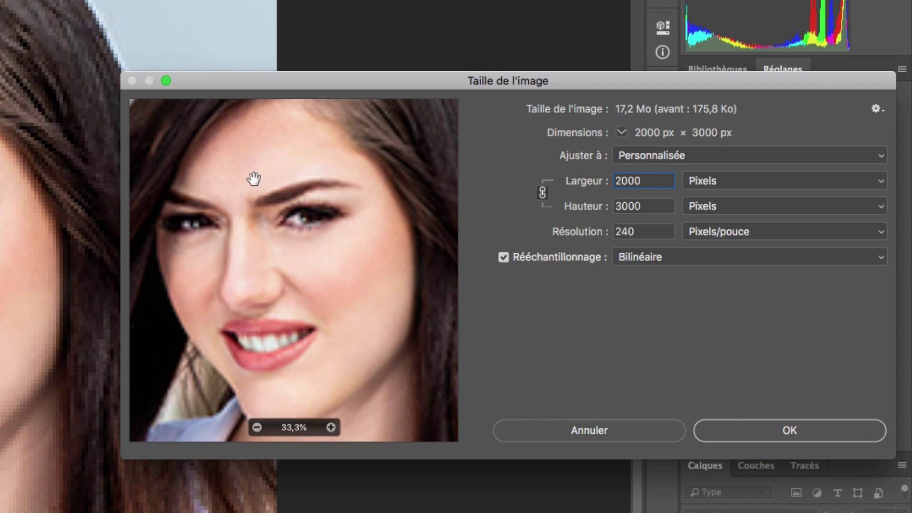
pyautogui.click(368, 240)
pyautogui.click(716, 257)
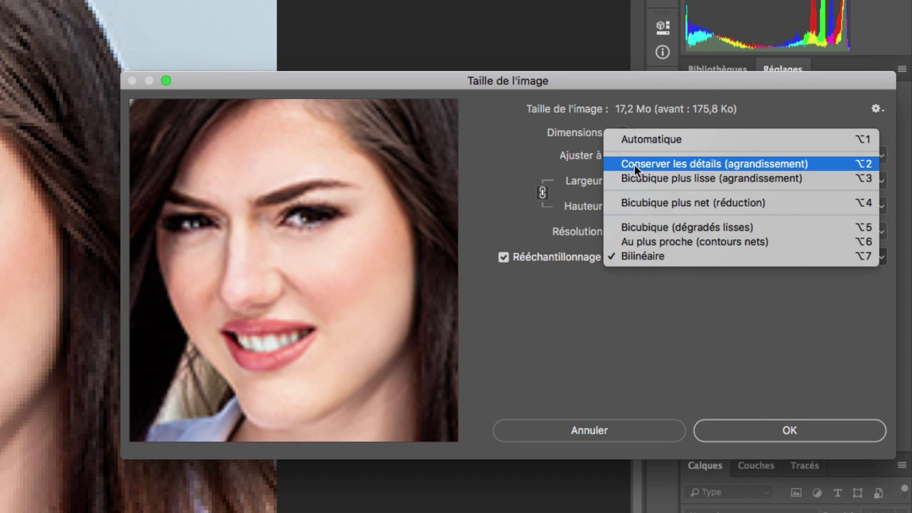
pyautogui.click(788, 178)
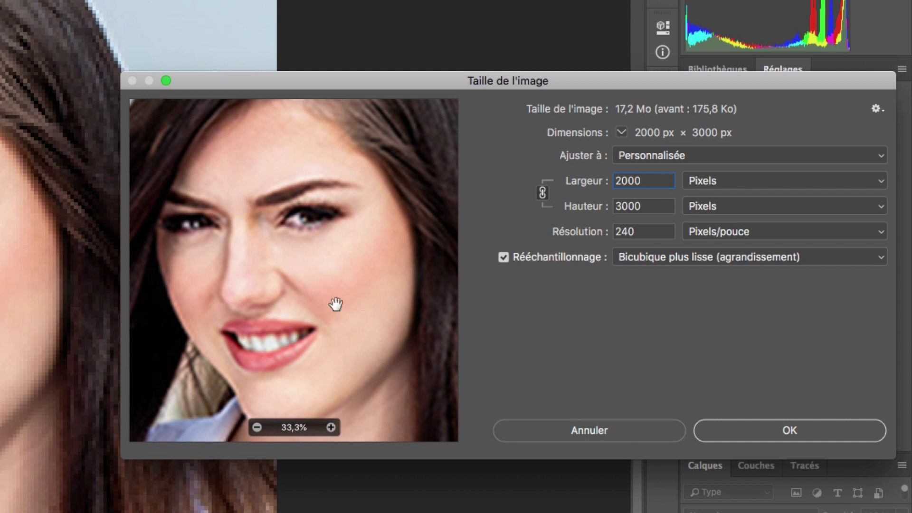
pyautogui.click(596, 431)
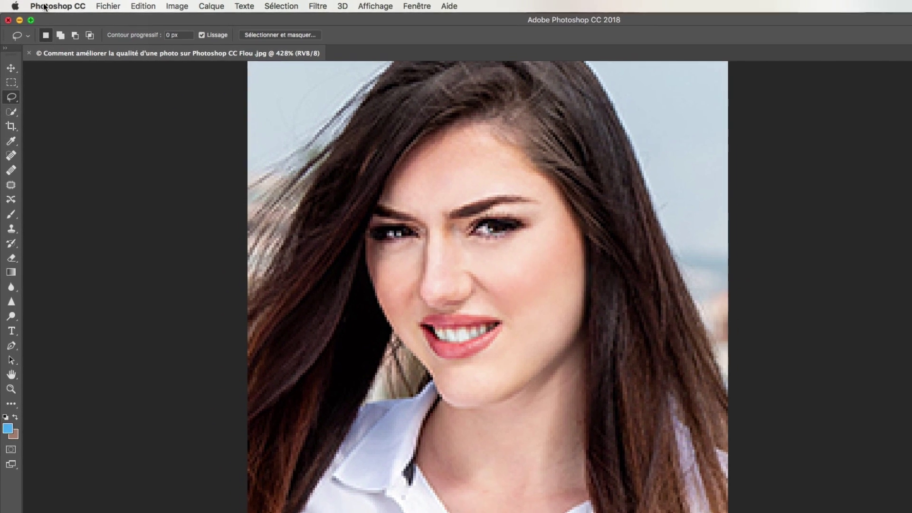
# Enable the technology preview "Conserver les détails 2.0 lors de l'agrandissement" in the preferences
pyautogui.click(44, 6)
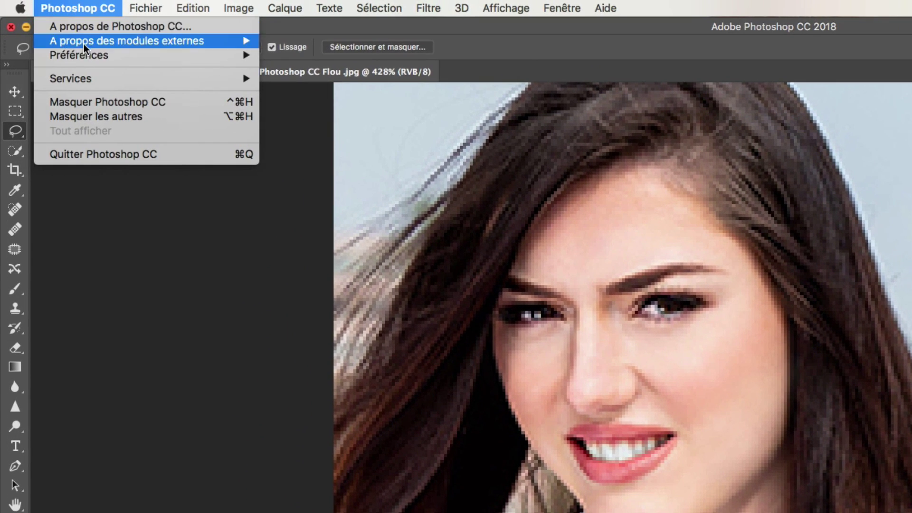
pyautogui.moveTo(60, 41)
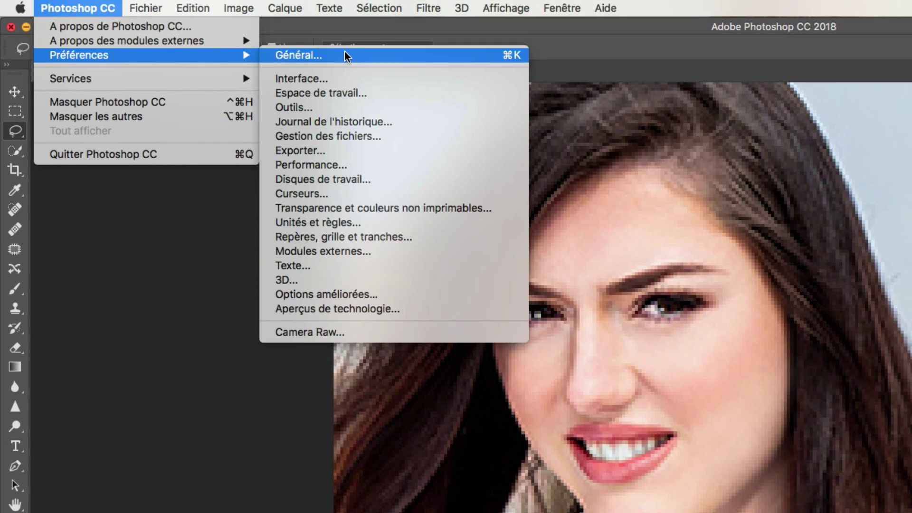
pyautogui.click(415, 314)
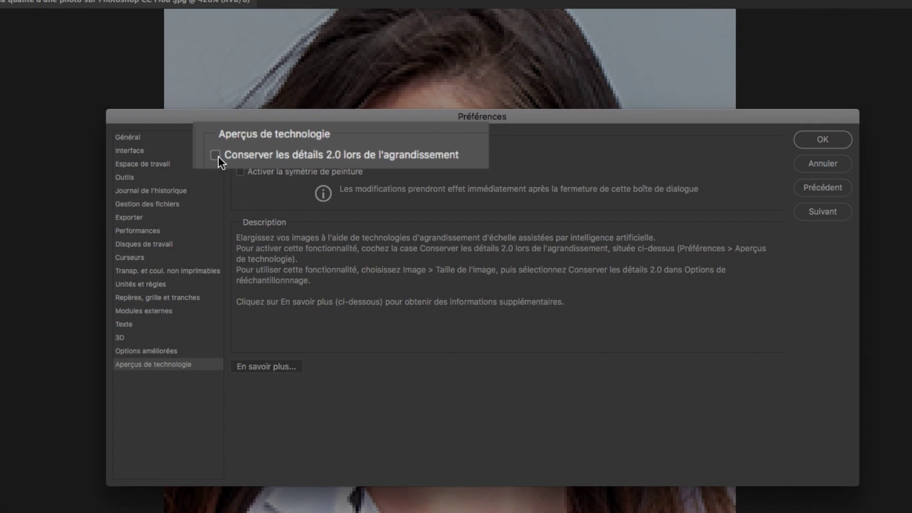
pyautogui.click(241, 152)
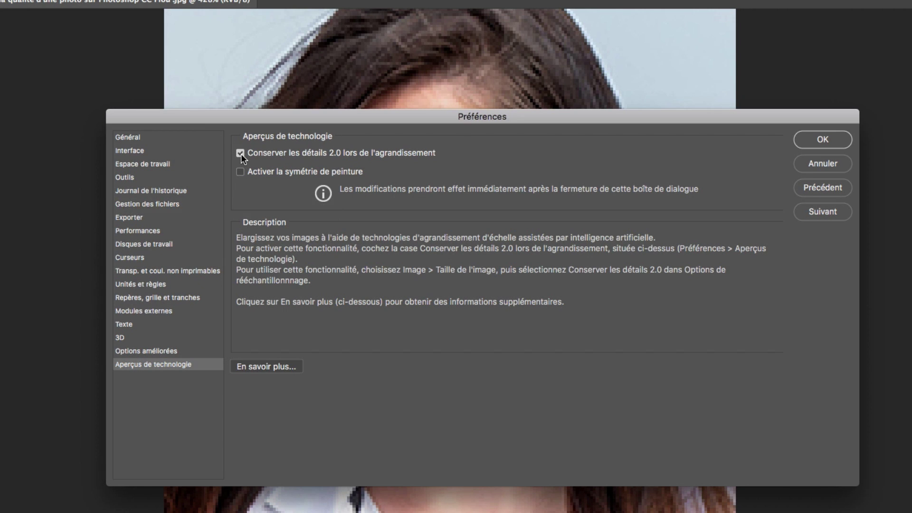
pyautogui.click(825, 141)
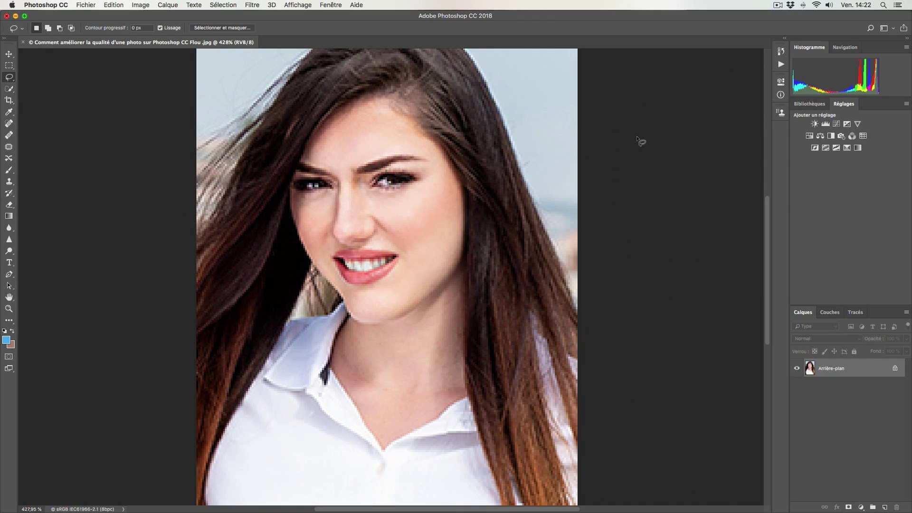
# In the image size settings, set the portrait's width to 2000 pixels and the resolution to 300 pixels per inch
pyautogui.click(141, 6)
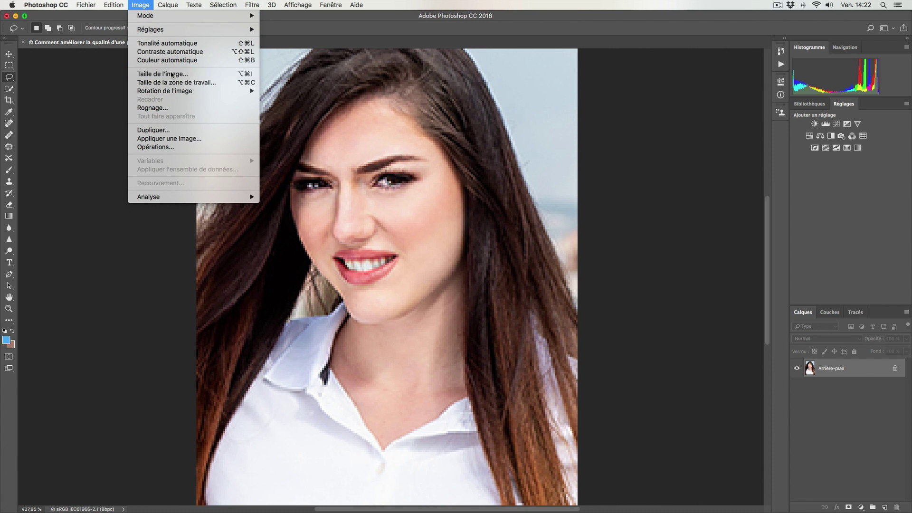
pyautogui.click(173, 74)
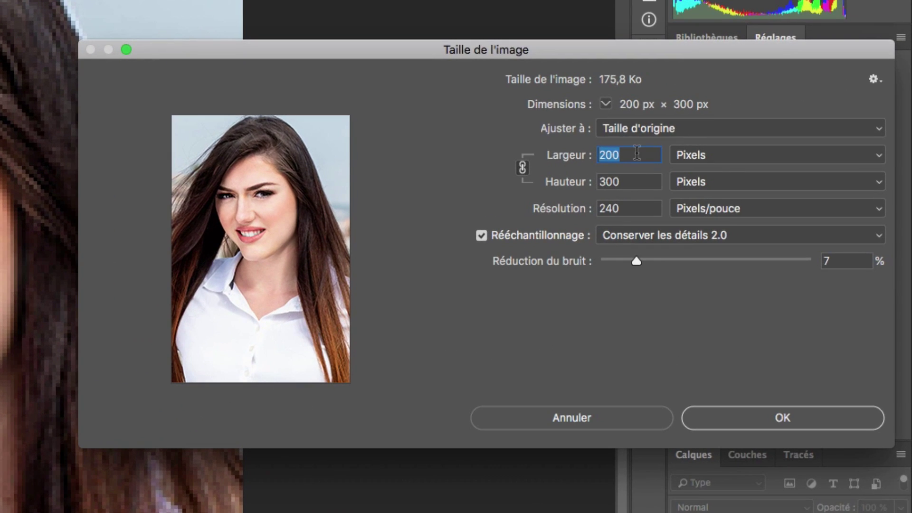
pyautogui.click(752, 161)
pyautogui.write('0')
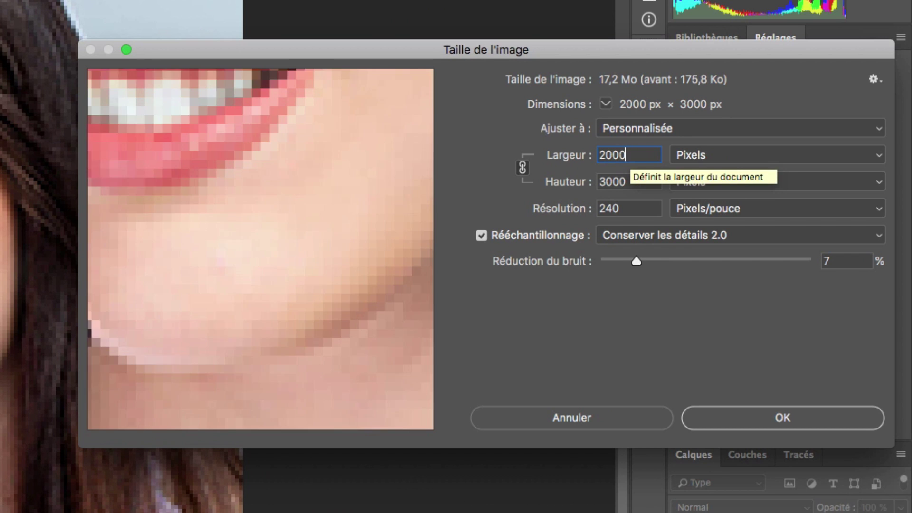
pyautogui.click(538, 208)
pyautogui.write('300')
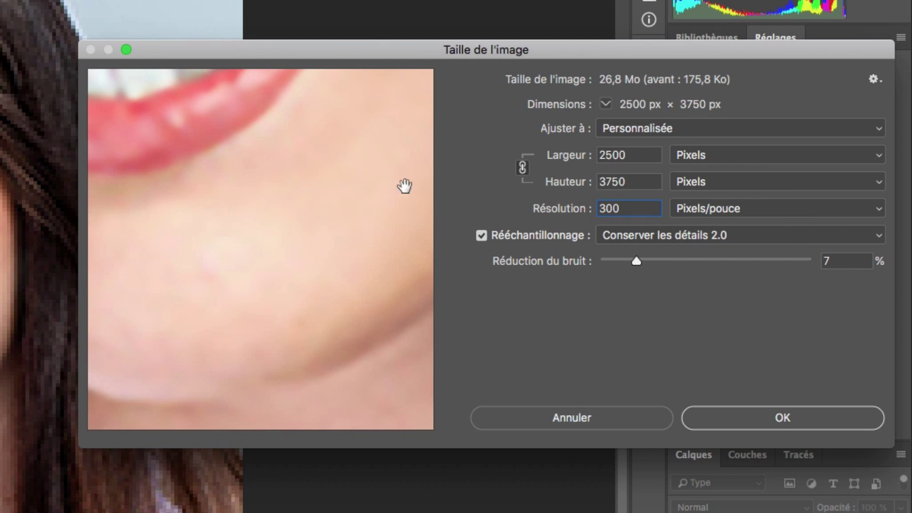
# Set the noise reduction to 0% and examine the face in the resize preview at 25%
pyautogui.moveTo(307, 155); pyautogui.dragTo(403, 343)
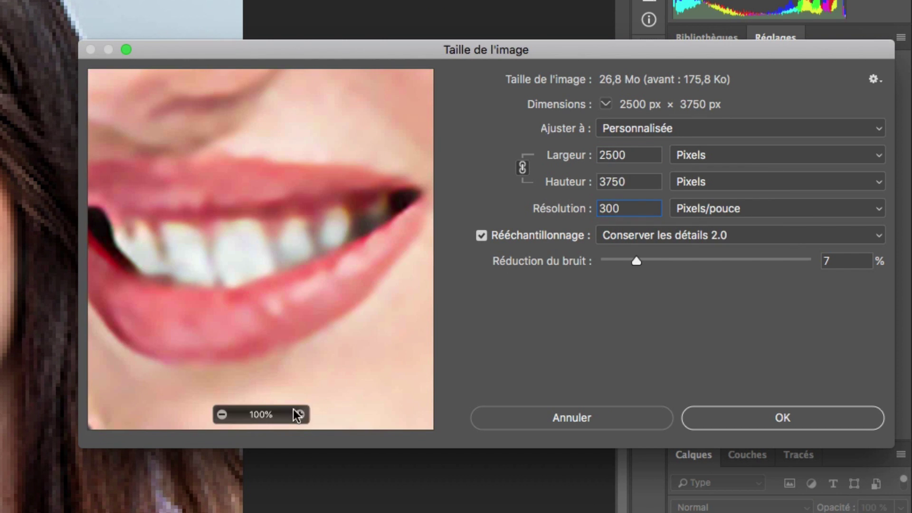
pyautogui.click(222, 415)
pyautogui.click(222, 415)
pyautogui.click(222, 415)
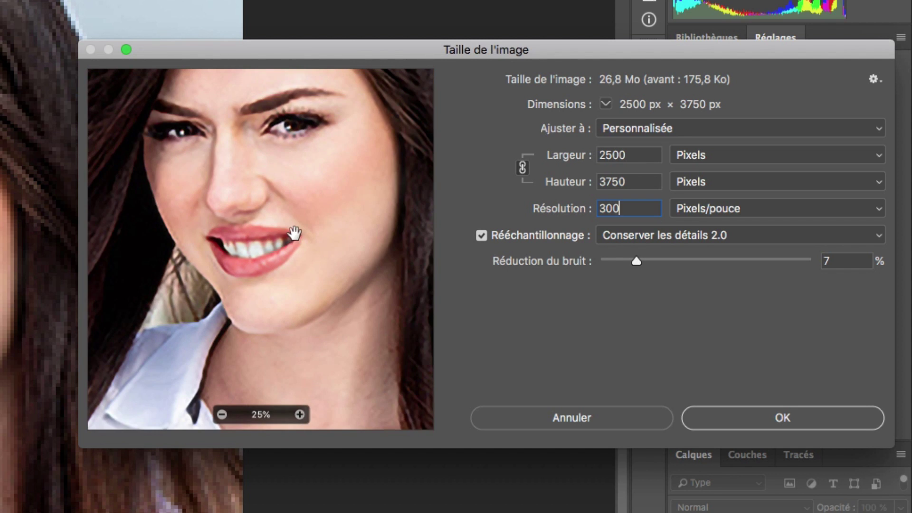
pyautogui.moveTo(295, 236); pyautogui.dragTo(266, 329)
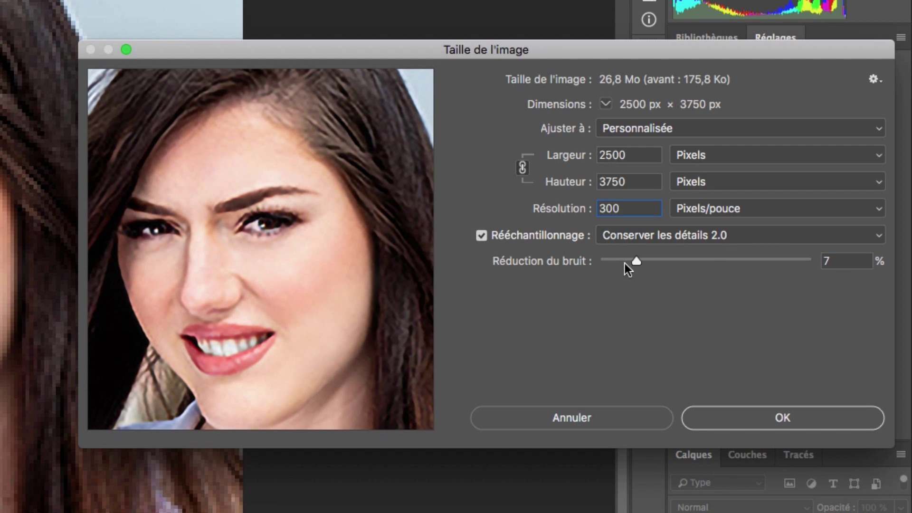
pyautogui.moveTo(636, 261); pyautogui.dragTo(580, 260)
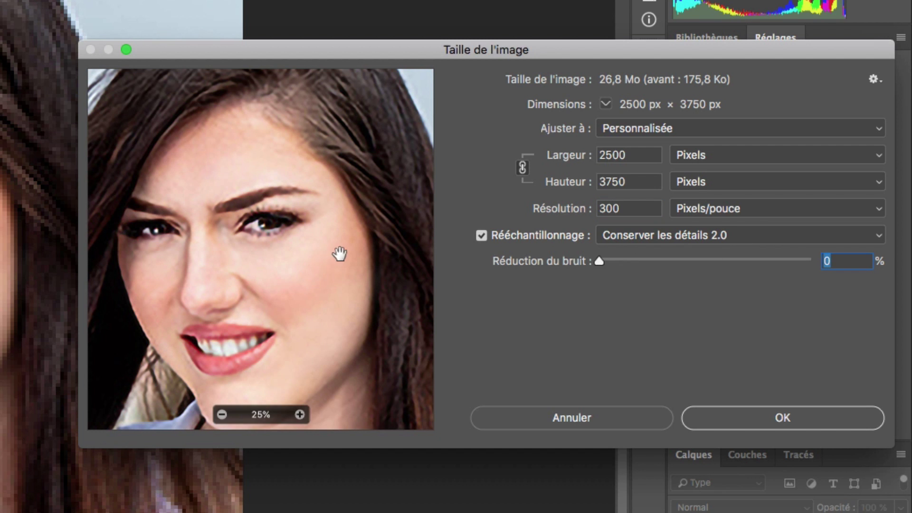
pyautogui.moveTo(338, 253)
pyautogui.mouseDown()
pyautogui.moveTo(358, 224)
pyautogui.moveTo(347, 241)
pyautogui.mouseUp()
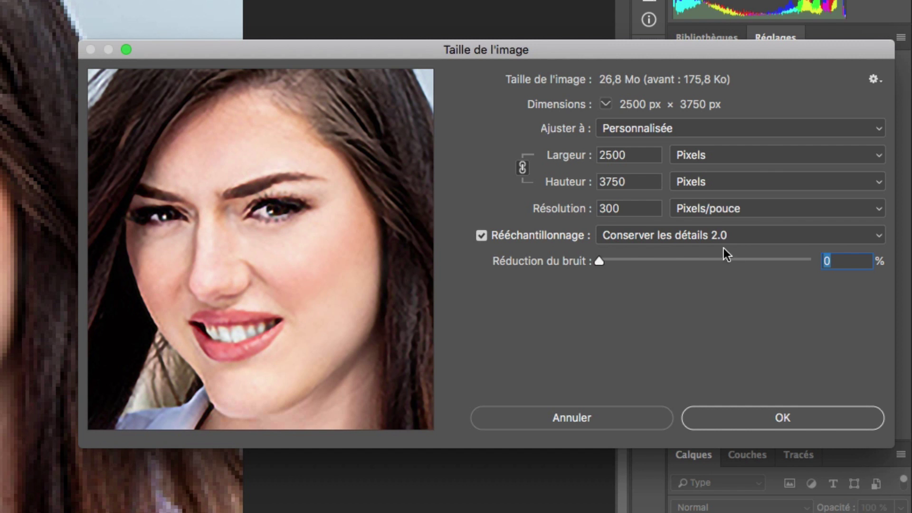
# Try Bilinéaire resampling for comparison and switch back to Conserver les détails 2.0
pyautogui.click(709, 235)
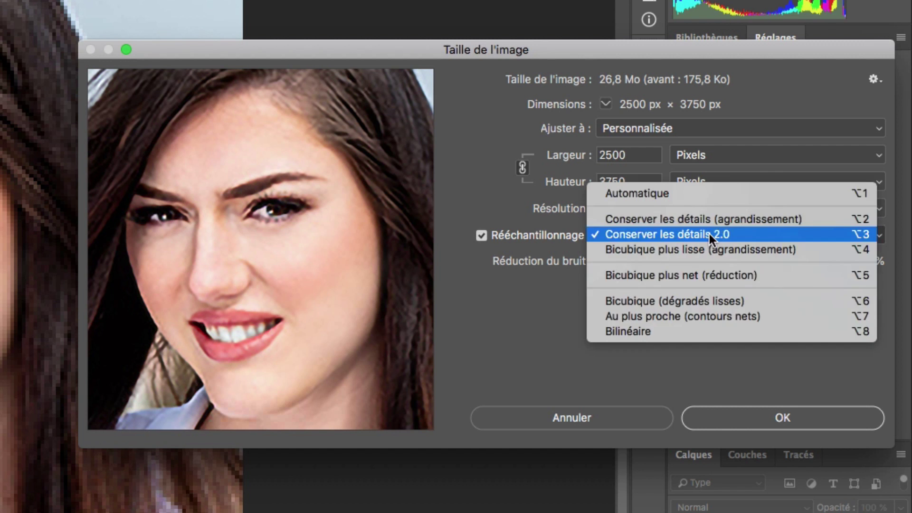
pyautogui.click(685, 330)
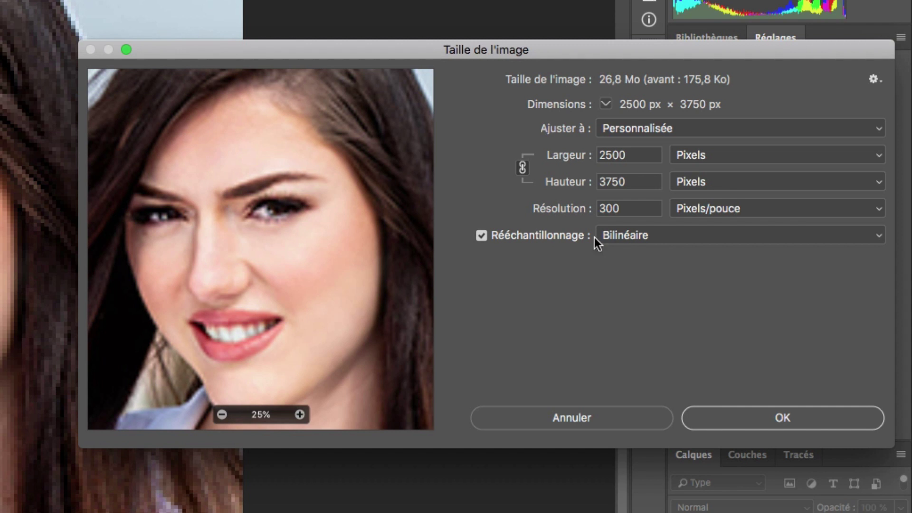
pyautogui.click(666, 236)
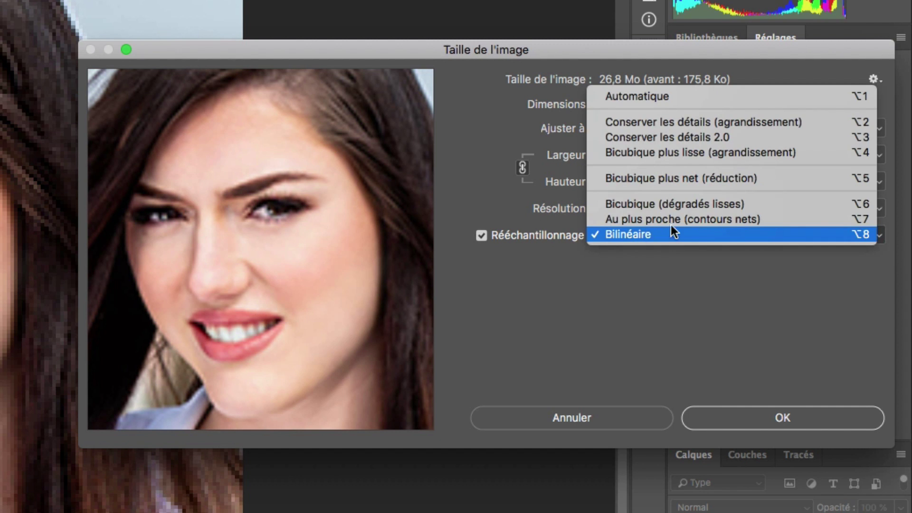
pyautogui.click(743, 136)
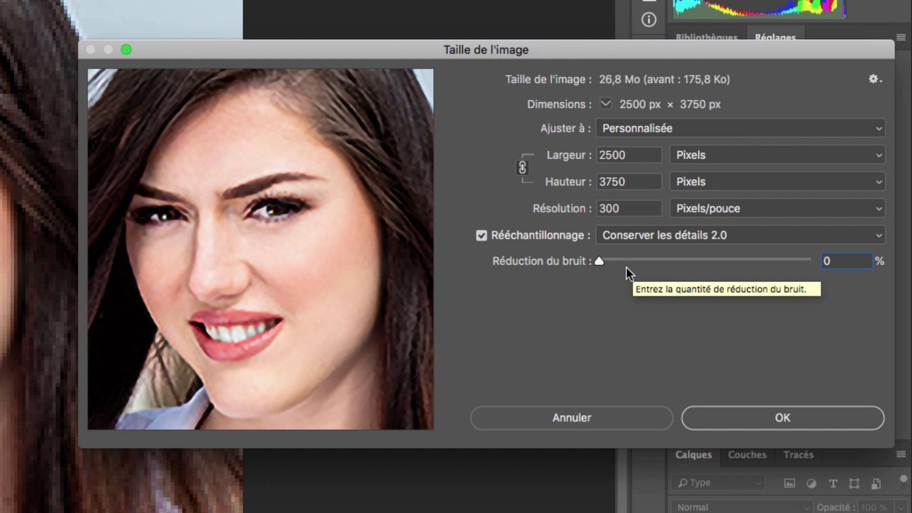
# Try a noise reduction of 100%, settle on 5%, and apply the enlargement to the portrait
pyautogui.moveTo(597, 260); pyautogui.dragTo(825, 261)
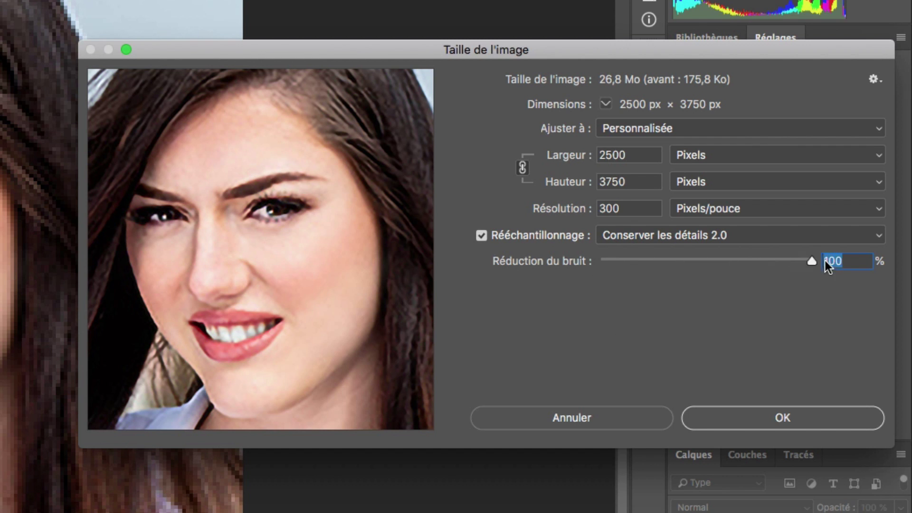
pyautogui.moveTo(371, 210)
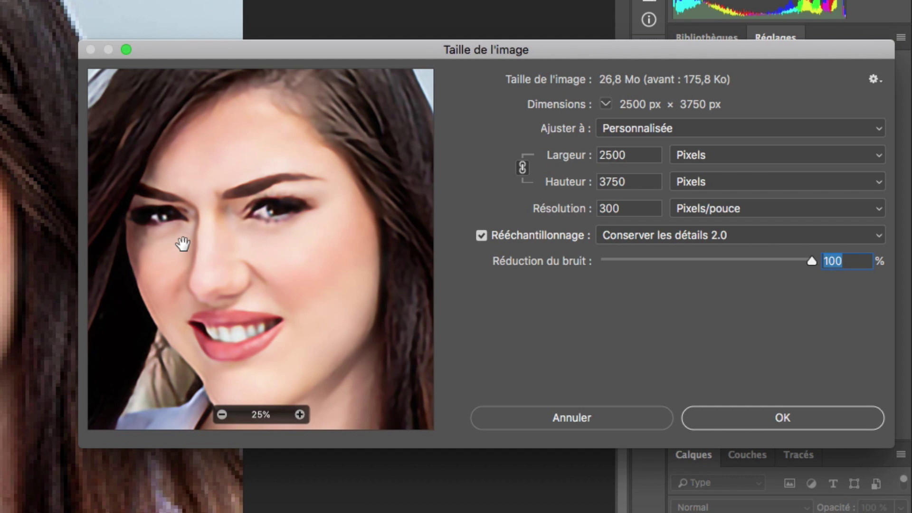
pyautogui.moveTo(811, 261); pyautogui.dragTo(624, 261)
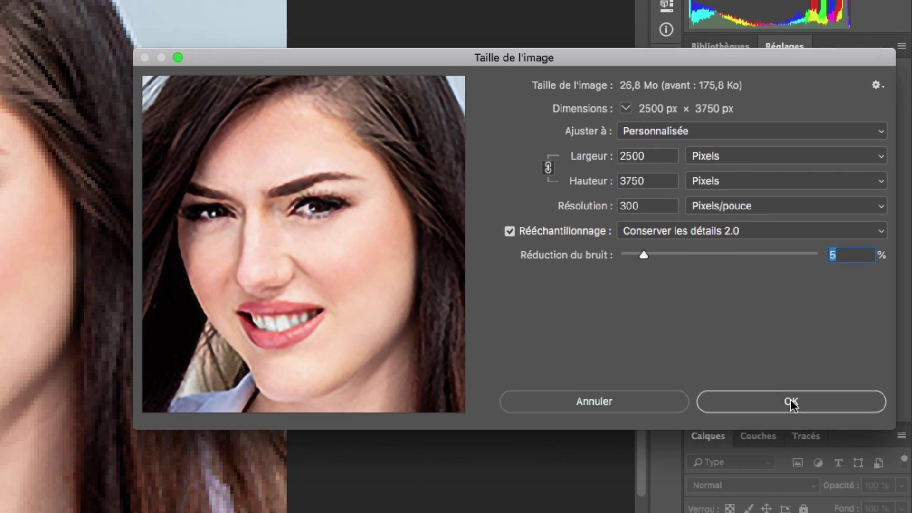
pyautogui.click(785, 418)
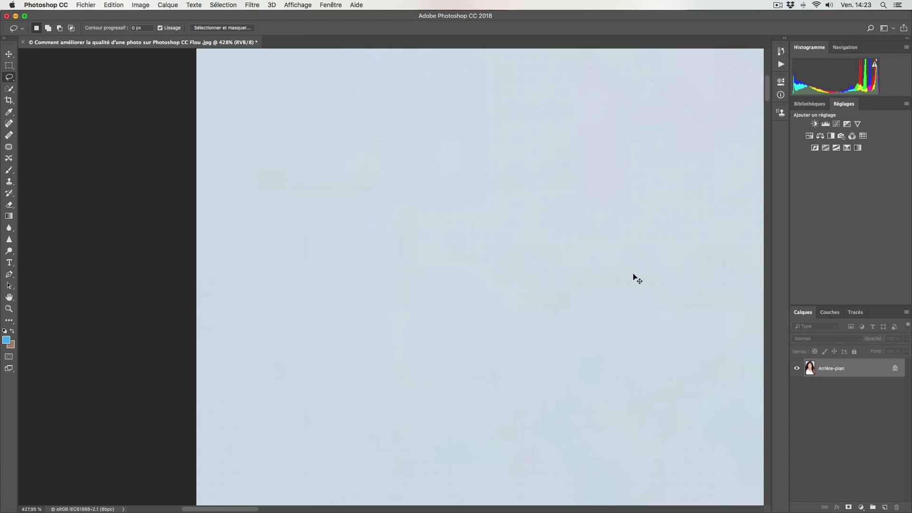
pyautogui.press('super+0')
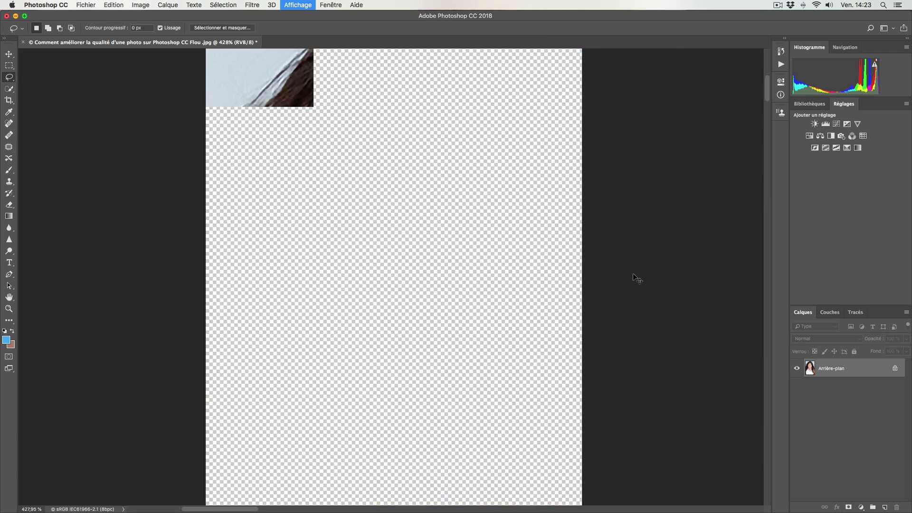